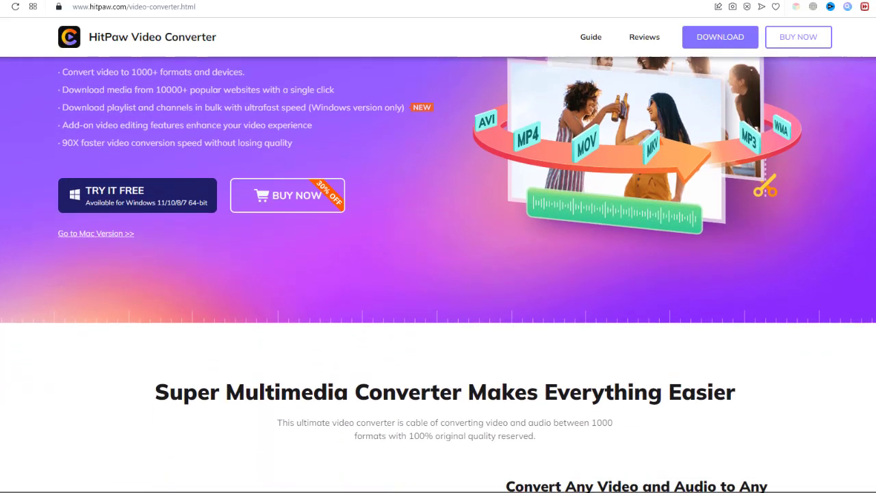
Scroll through the HitPaw Video Converter feature page.
{"action": "scroll", "coordinate": [438, 247], "scroll_direction": "down", "scroll_amount": 4}
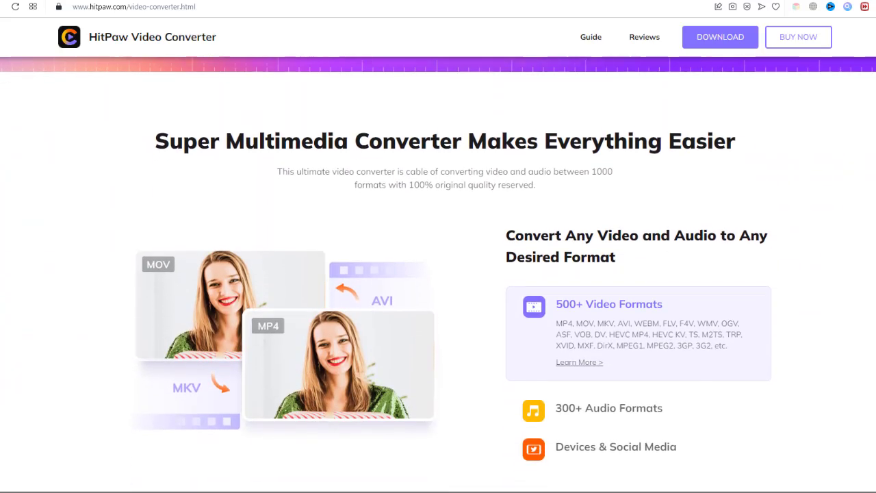
{"action": "scroll", "coordinate": [438, 247], "scroll_direction": "down", "scroll_amount": 4}
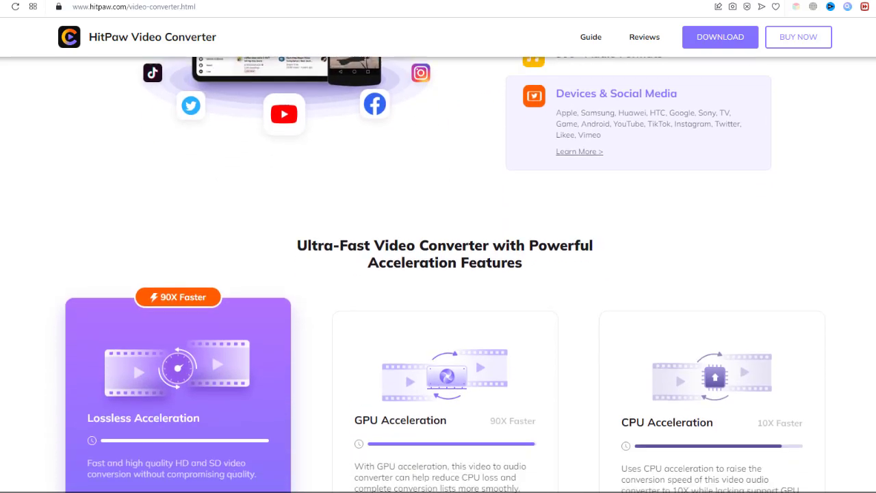
{"action": "scroll", "coordinate": [438, 274], "scroll_direction": "down", "scroll_amount": 5}
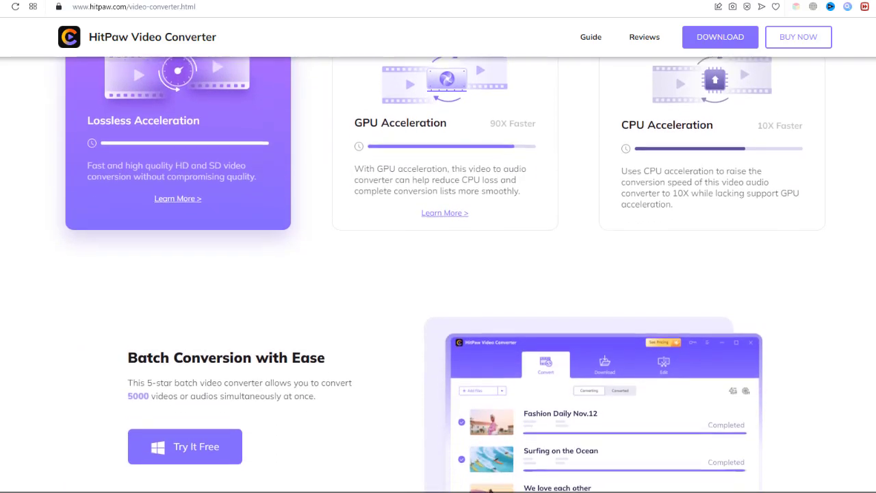
{"action": "scroll", "coordinate": [438, 247], "scroll_direction": "down", "scroll_amount": 5}
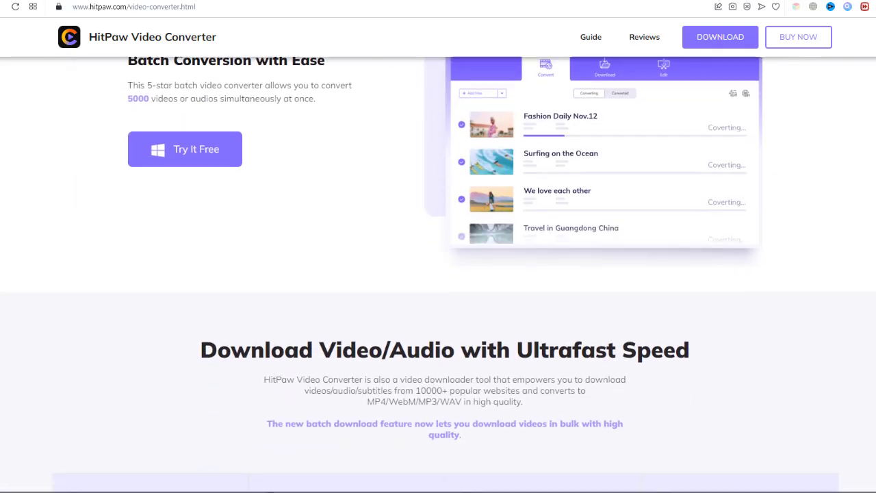
{"action": "scroll", "coordinate": [438, 246], "scroll_direction": "down", "scroll_amount": 5}
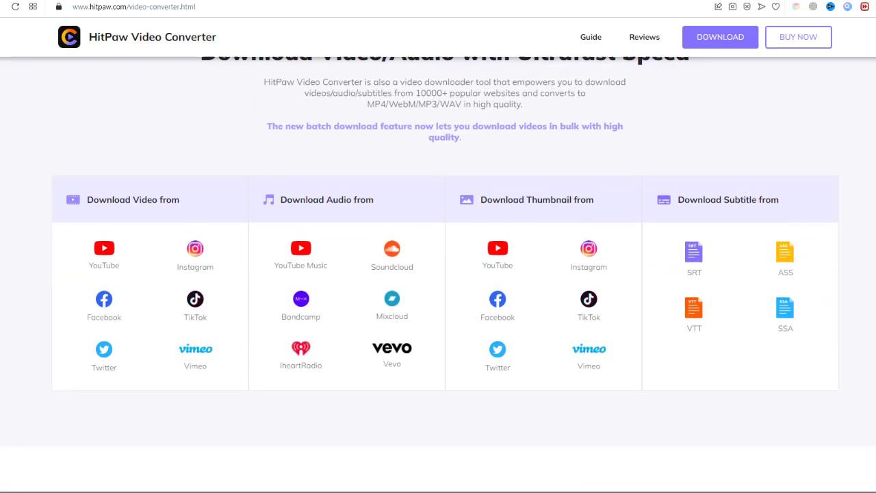
{"action": "scroll", "coordinate": [438, 247], "scroll_direction": "down", "scroll_amount": 5}
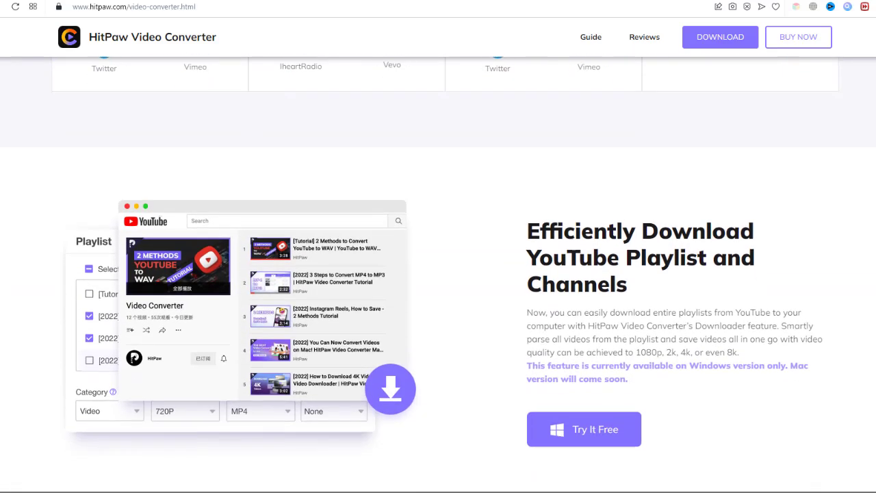
{"action": "scroll", "coordinate": [438, 247], "scroll_direction": "down", "scroll_amount": 5}
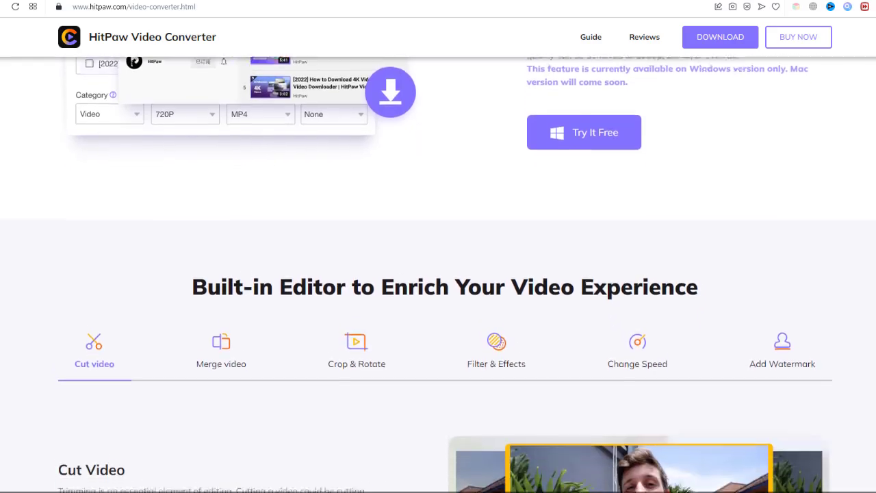
{"action": "scroll", "coordinate": [439, 246], "scroll_direction": "down", "scroll_amount": 3}
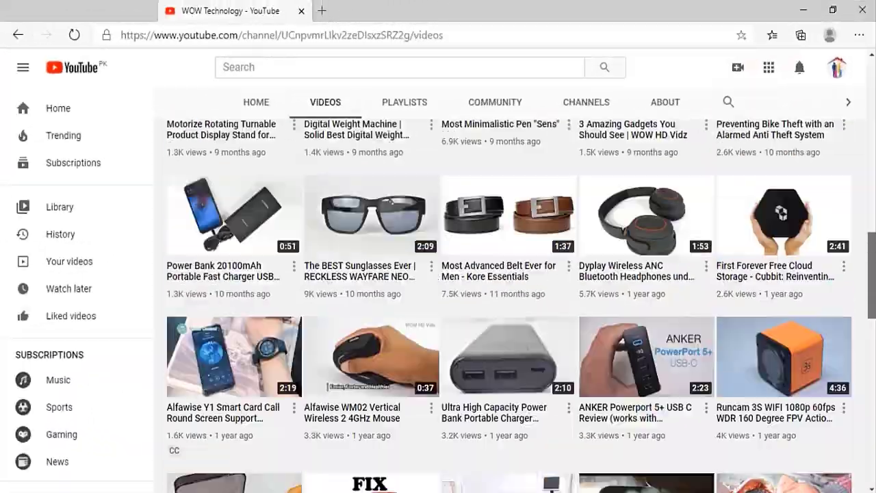
{"action": "scroll", "coordinate": [438, 274], "scroll_direction": "up", "scroll_amount": 10}
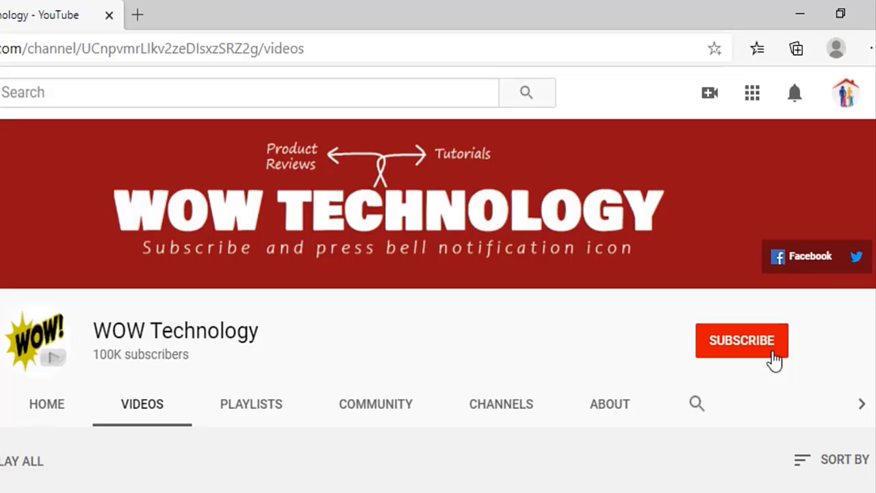
Subscribe to the WOW Technology channel with All notifications turned on.
{"action": "left_click", "coordinate": [773, 356]}
{"action": "left_click", "coordinate": [776, 342]}
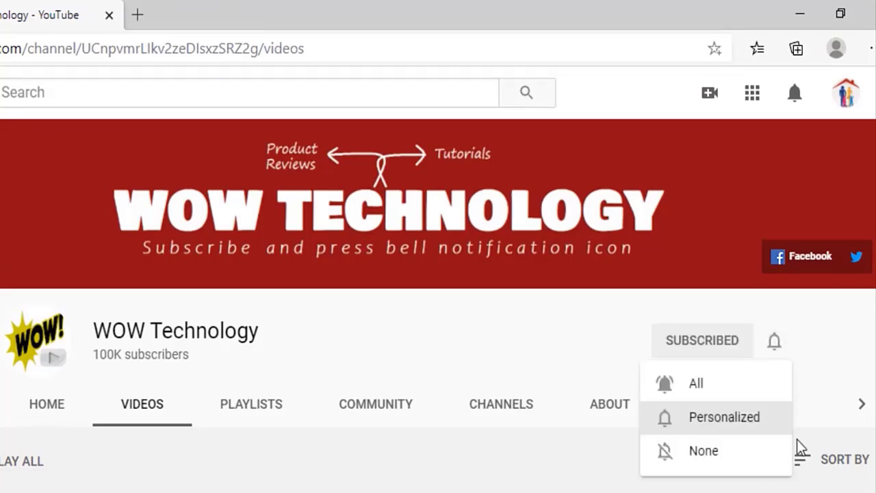
{"action": "left_click", "coordinate": [776, 385]}
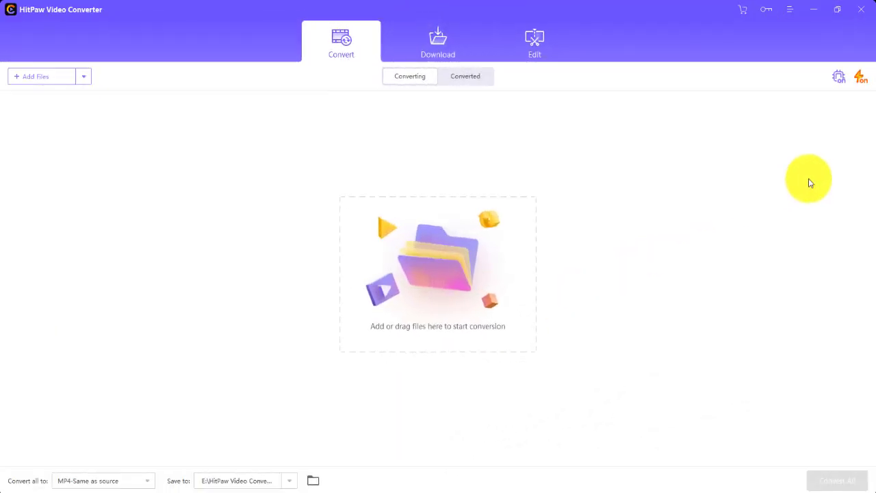
Enter the purchase e-mail address and paste the registration code in the Register dialog.
{"action": "left_click", "coordinate": [766, 11]}
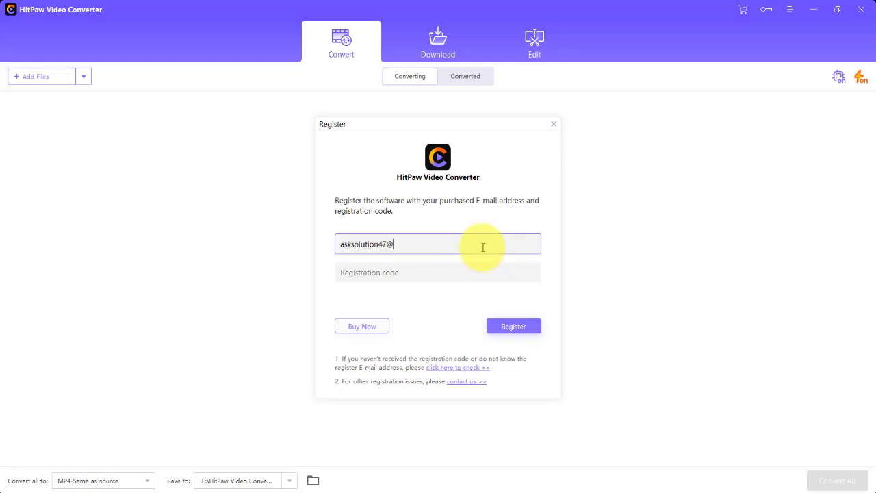
{"action": "key", "text": "Tab"}
{"action": "key", "text": "ctrl+v"}
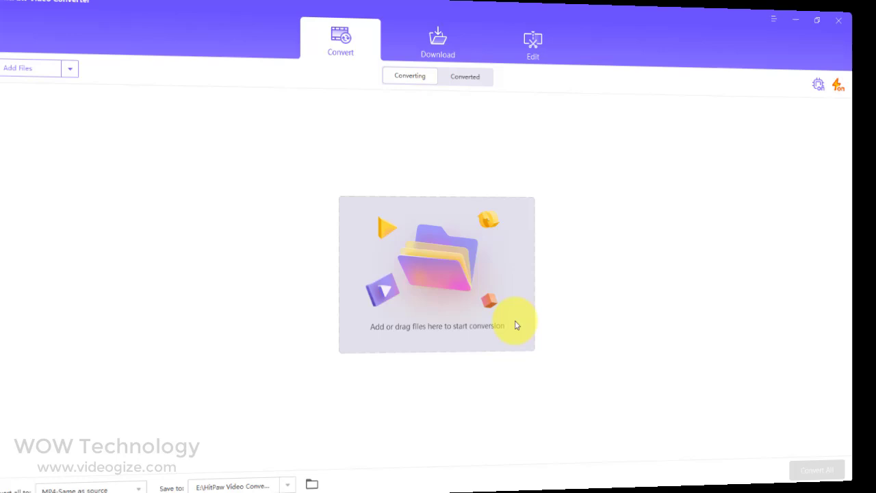
Add the bannerg004 video to the conversion list.
{"action": "left_click", "coordinate": [519, 326]}
{"action": "scroll", "coordinate": [429, 212], "scroll_direction": "down", "scroll_amount": 5}
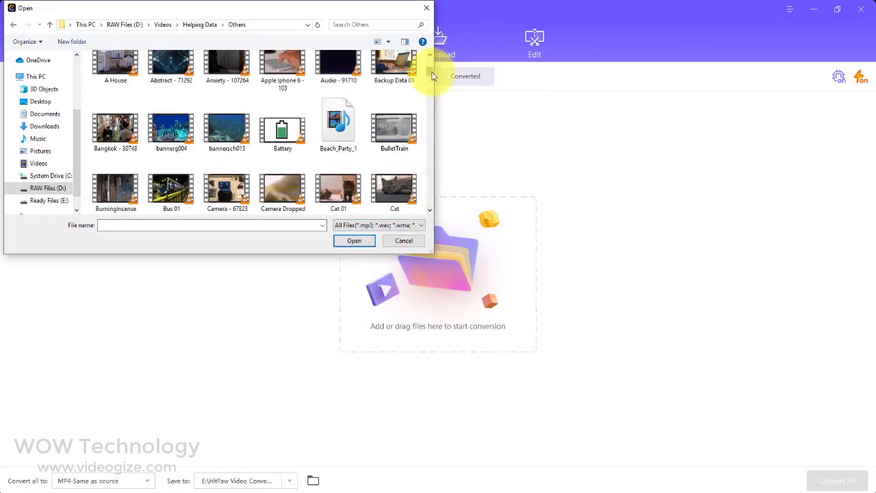
{"action": "left_click", "coordinate": [172, 130]}
{"action": "left_click", "coordinate": [354, 240]}
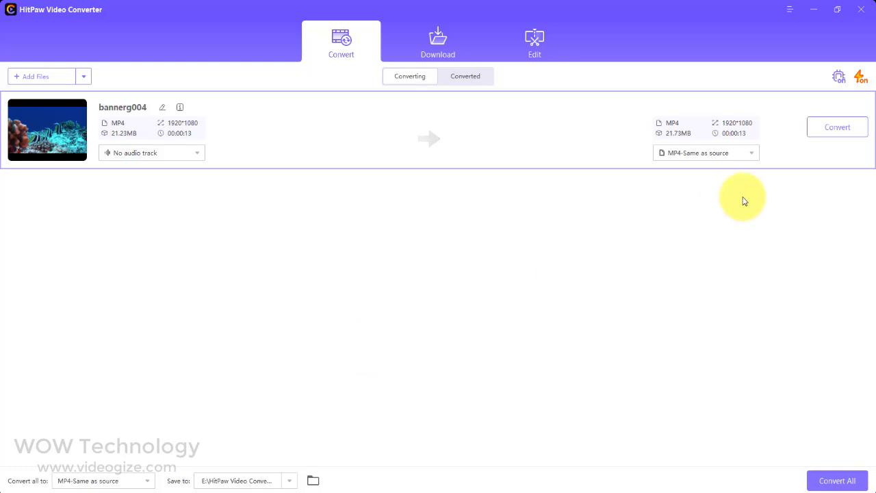
Set bannerg004's output to Video > MOV > HD 1080P and start converting.
{"action": "left_click", "coordinate": [753, 154]}
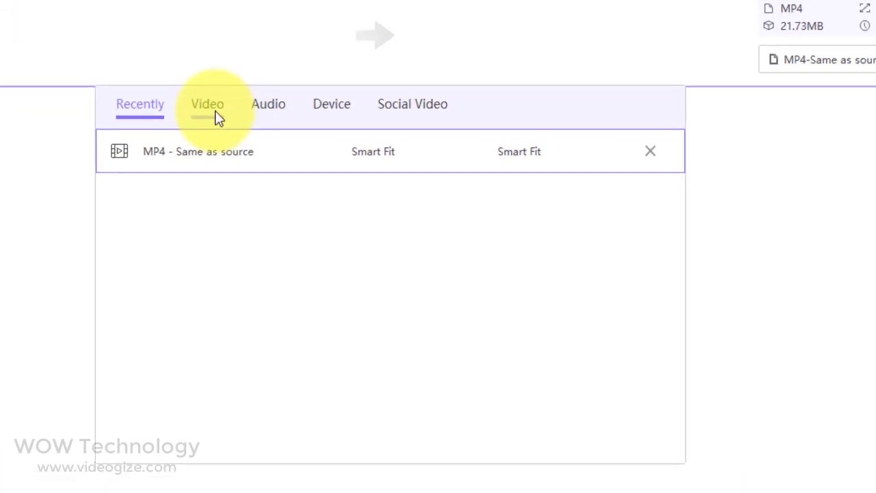
{"action": "left_click", "coordinate": [261, 136]}
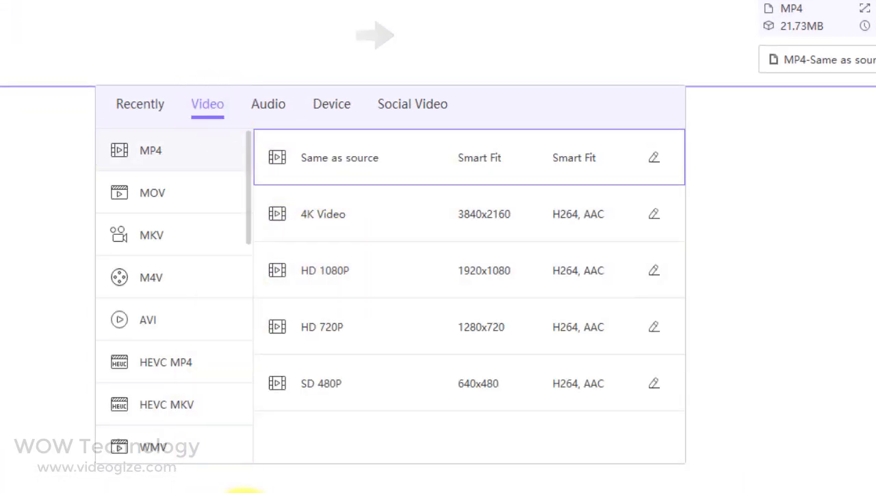
{"action": "left_click_drag", "start_coordinate": [251, 237], "coordinate": [182, 208]}
{"action": "left_click", "coordinate": [172, 291]}
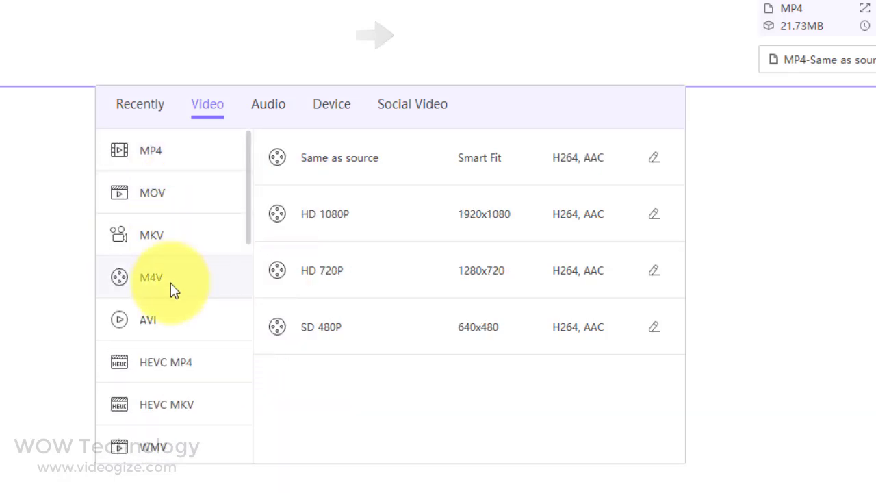
{"action": "left_click", "coordinate": [171, 320]}
{"action": "left_click", "coordinate": [182, 157]}
{"action": "left_click", "coordinate": [267, 108]}
{"action": "left_click_drag", "start_coordinate": [249, 339], "coordinate": [251, 349]}
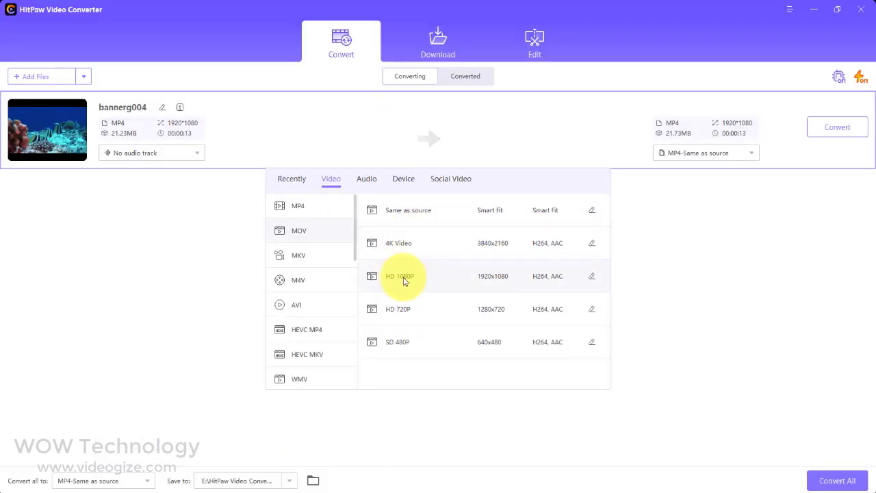
{"action": "left_click", "coordinate": [404, 276]}
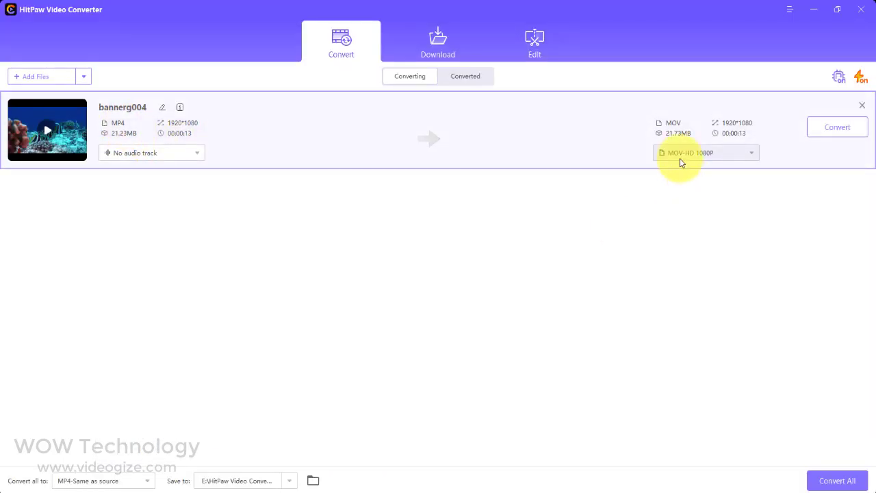
{"action": "left_click", "coordinate": [853, 131]}
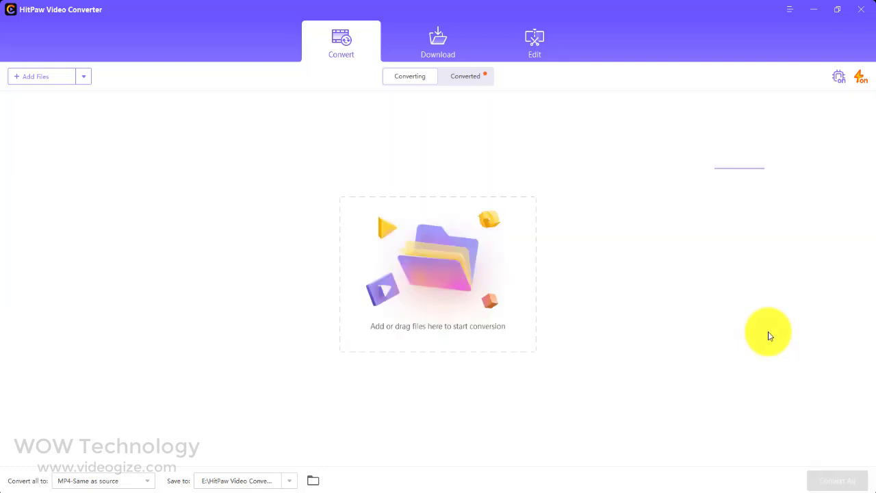
Check the Converted tab, then inspect the RAW1 file's properties.
{"action": "left_click", "coordinate": [483, 80]}
{"action": "left_click", "coordinate": [409, 77]}
{"action": "left_click", "coordinate": [465, 76]}
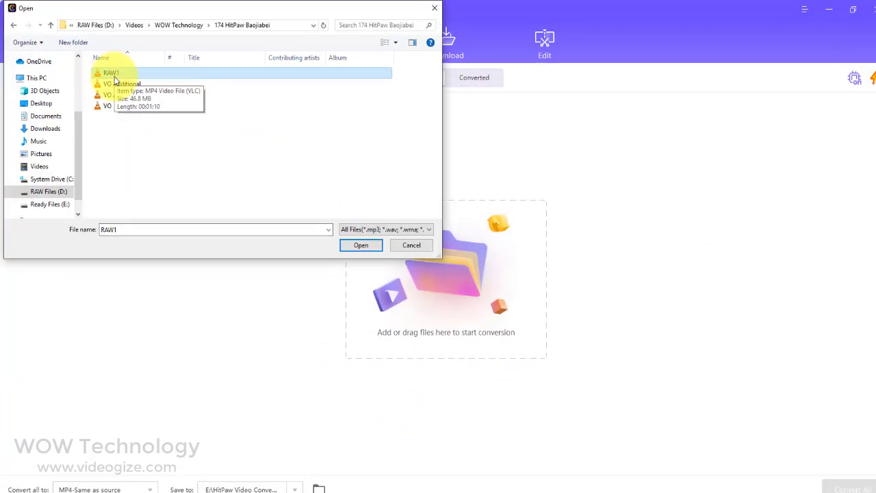
{"action": "right_click", "coordinate": [109, 74]}
{"action": "left_click", "coordinate": [147, 304]}
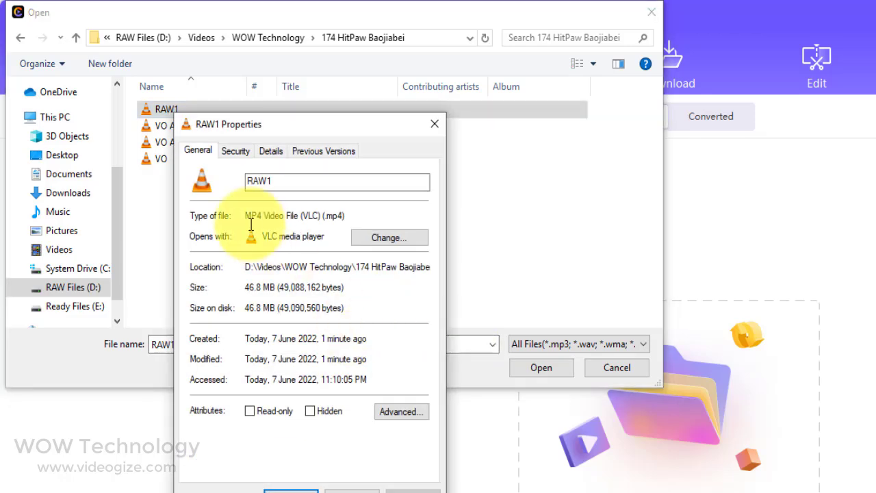
{"action": "left_click", "coordinate": [353, 491]}
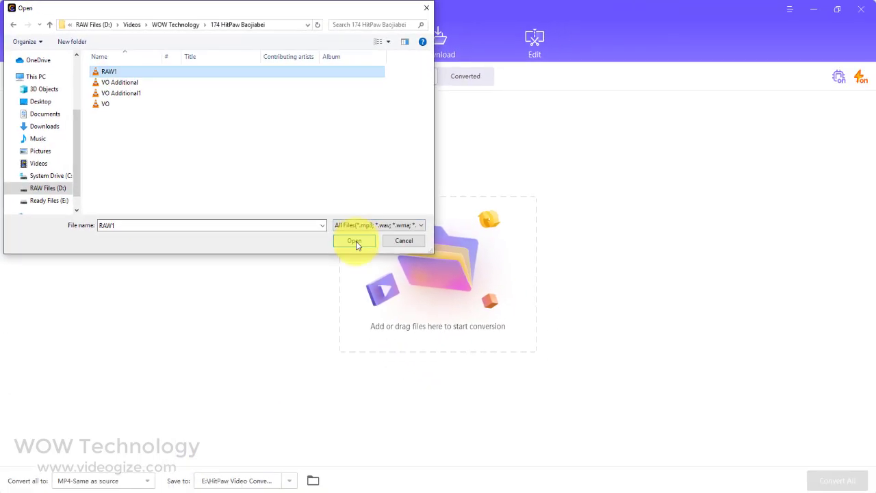
Add RAW1 and set its output to Audio > MP3 > High Quality.
{"action": "left_click", "coordinate": [404, 274]}
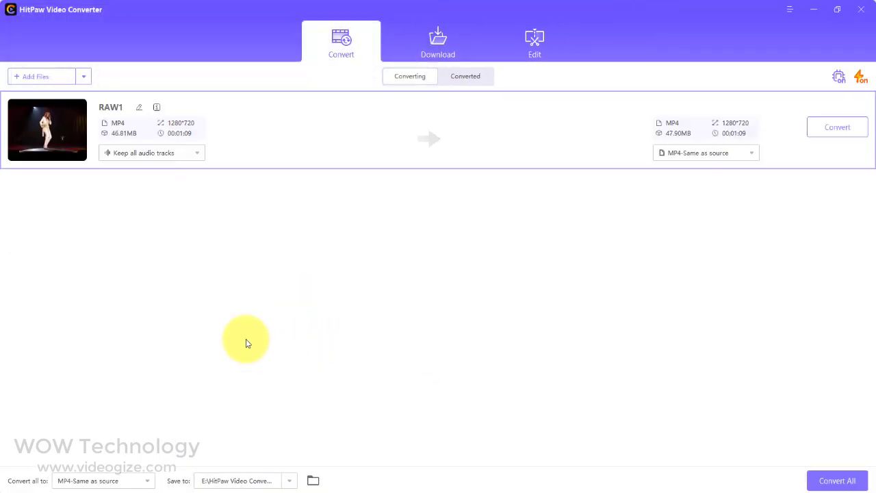
{"action": "left_click", "coordinate": [745, 154]}
{"action": "left_click", "coordinate": [367, 180]}
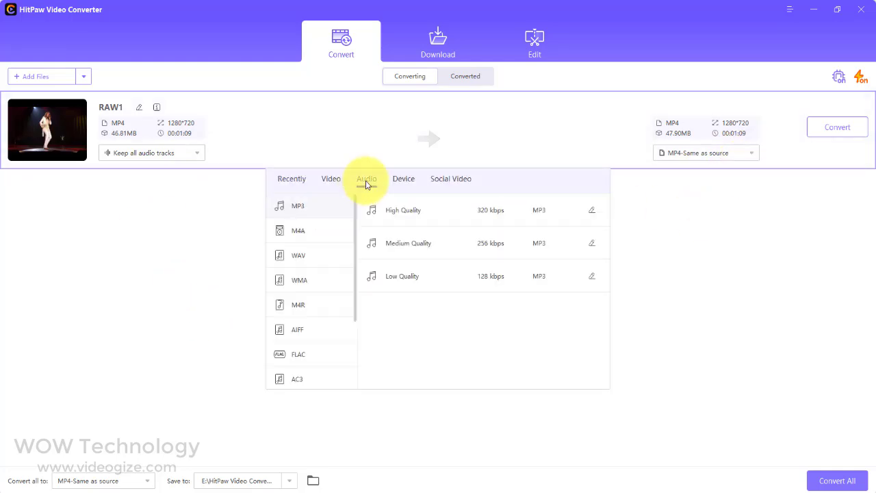
{"action": "left_click", "coordinate": [437, 220]}
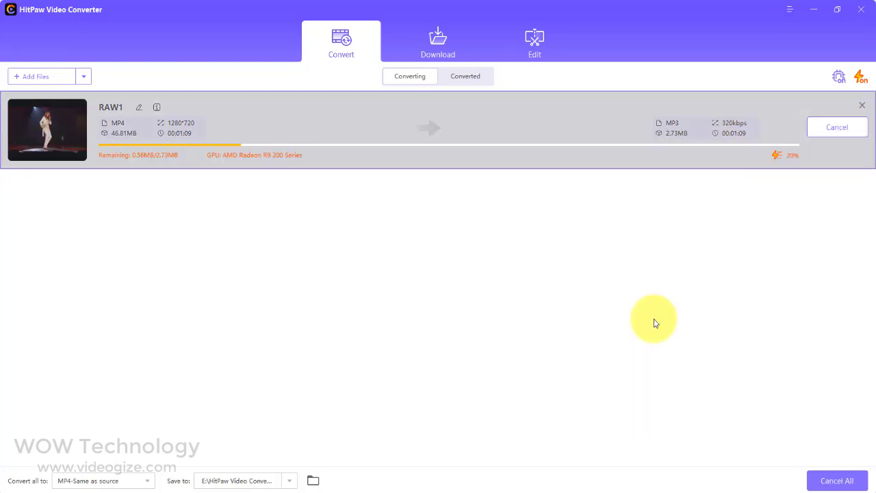
Open the converted RAW1 MP3's Properties and compare them with the original MP4's.
{"action": "left_click", "coordinate": [482, 76]}
{"action": "left_click", "coordinate": [822, 123]}
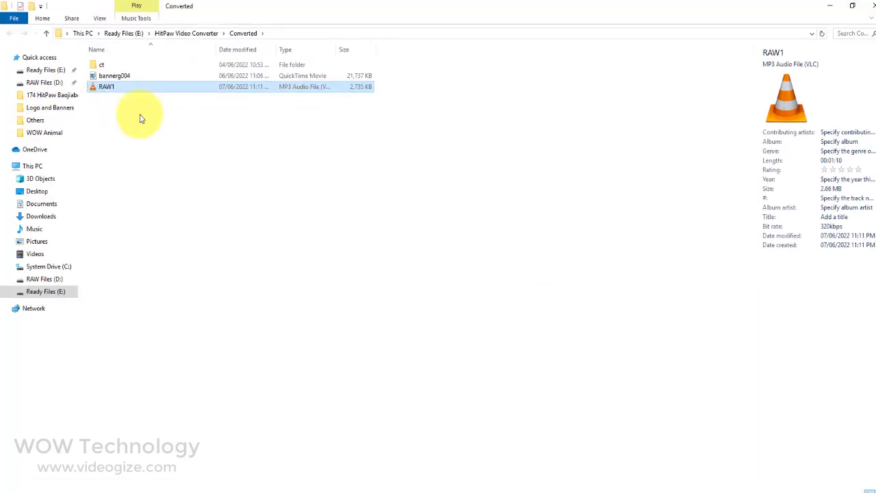
{"action": "right_click", "coordinate": [113, 88]}
{"action": "left_click", "coordinate": [137, 411]}
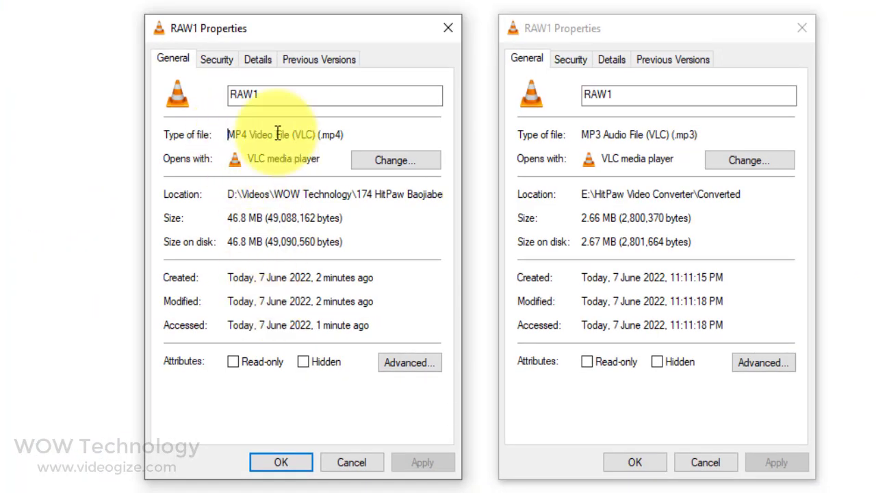
{"action": "left_click_drag", "start_coordinate": [230, 134], "coordinate": [382, 134]}
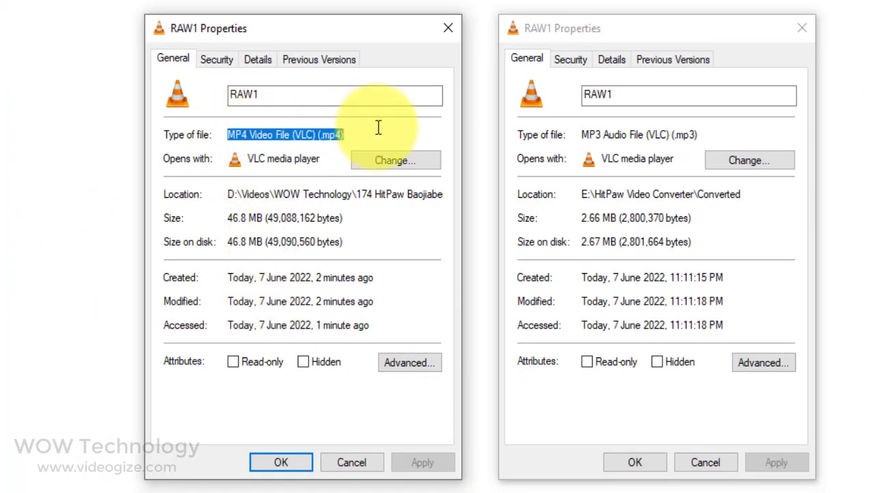
{"action": "left_click", "coordinate": [583, 134]}
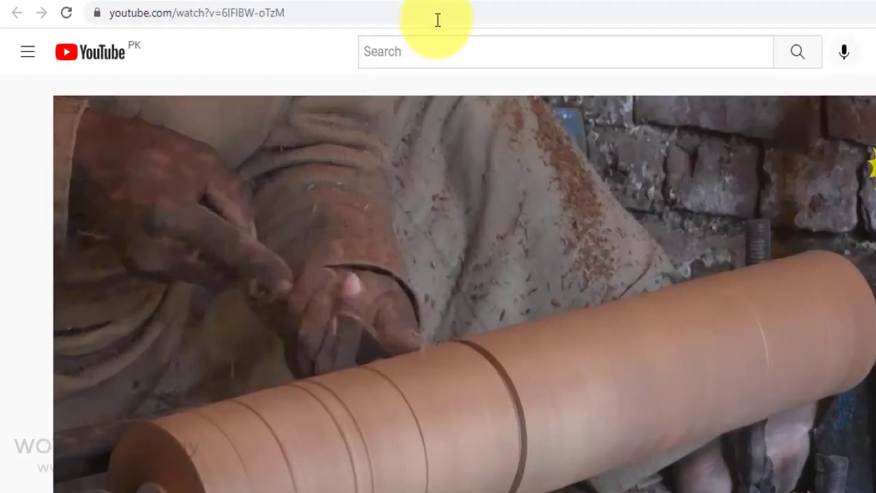
Copy the wood-turning video's URL from the address bar and return to HitPaw.
{"action": "left_click", "coordinate": [438, 19]}
{"action": "right_click", "coordinate": [492, 26]}
{"action": "left_click", "coordinate": [548, 183]}
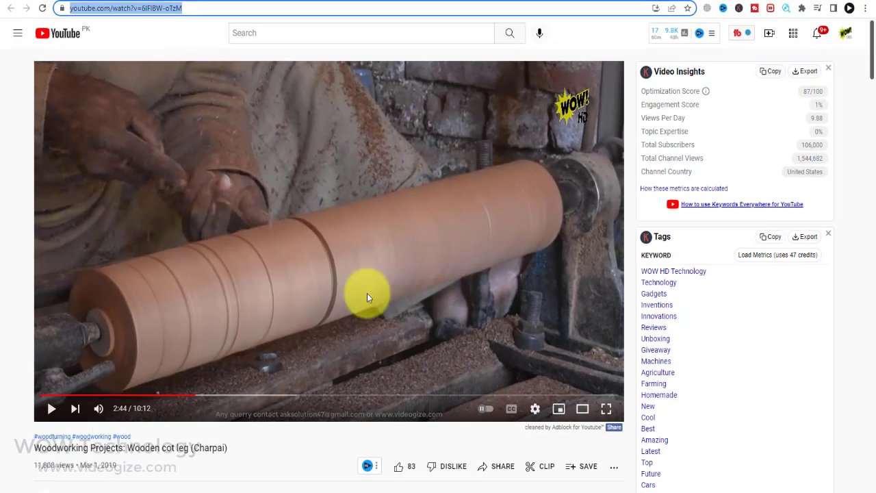
{"action": "left_click", "coordinate": [382, 488]}
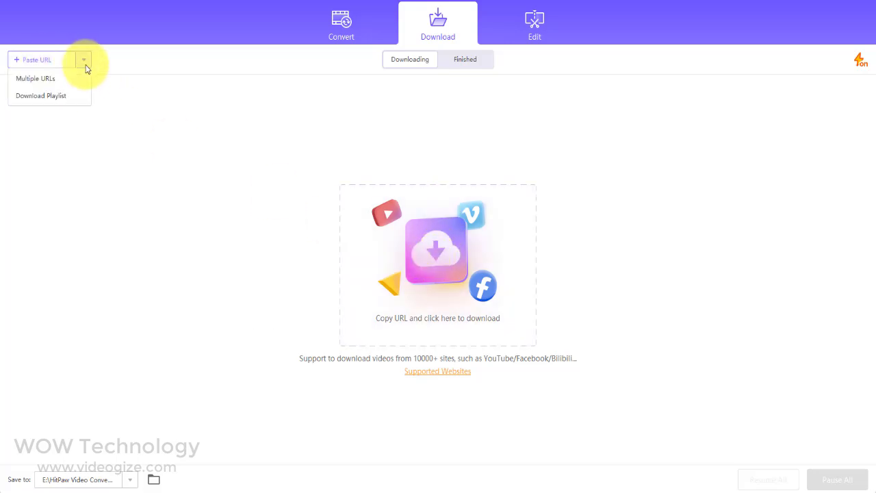
Paste the copied URL and download the video as MP4 720P.
{"action": "left_click", "coordinate": [402, 305]}
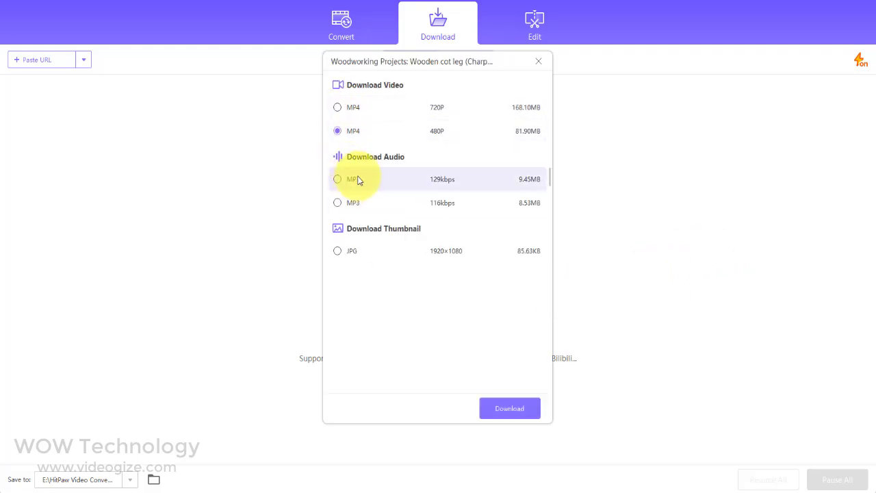
{"action": "left_click", "coordinate": [337, 107]}
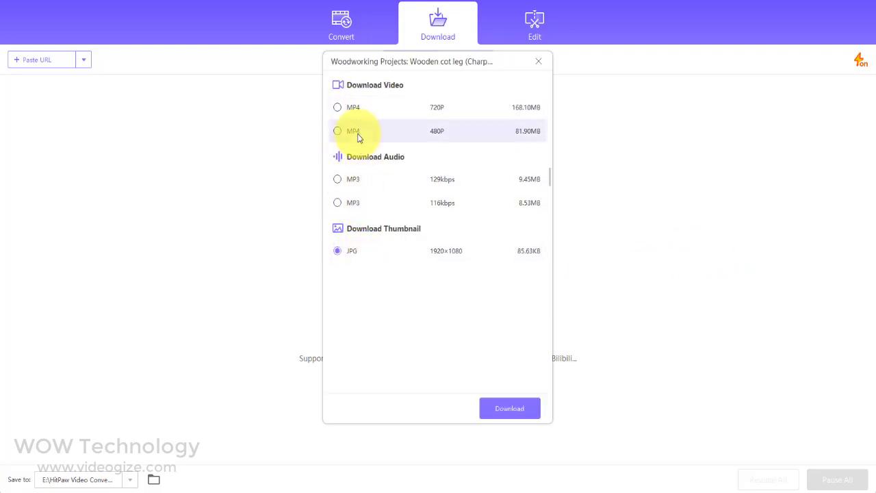
{"action": "left_click", "coordinate": [488, 407]}
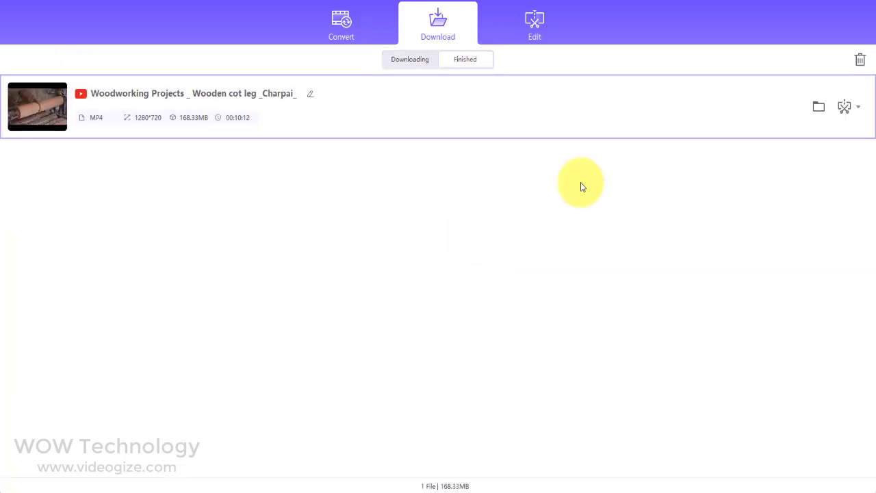
Open the downloaded file's folder and play it, skipping through the video.
{"action": "left_click", "coordinate": [819, 106]}
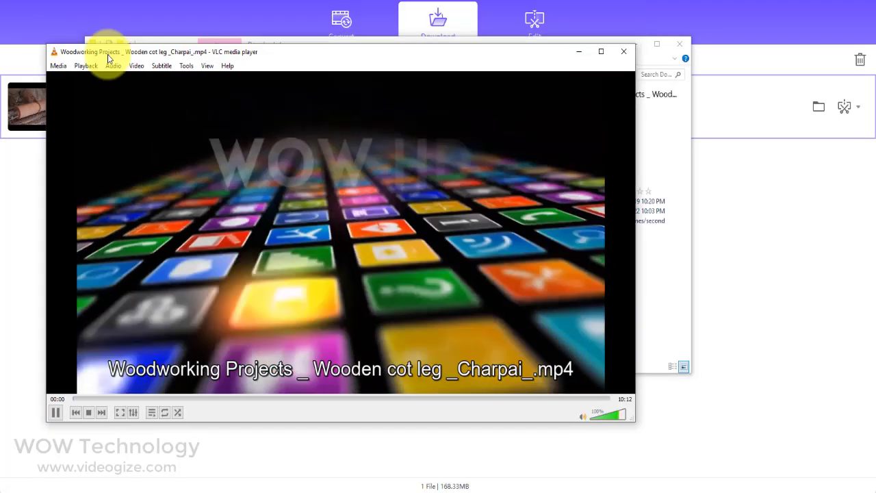
{"action": "left_click", "coordinate": [154, 398]}
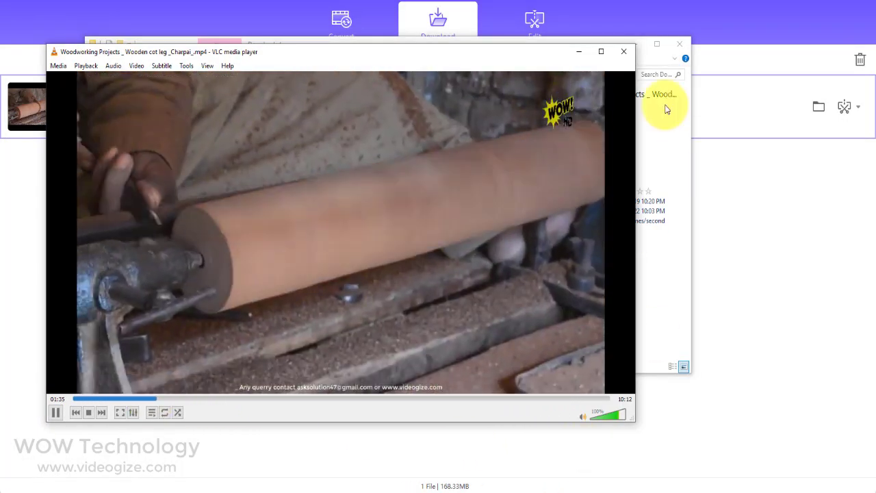
{"action": "left_click", "coordinate": [403, 399]}
{"action": "left_click", "coordinate": [528, 399]}
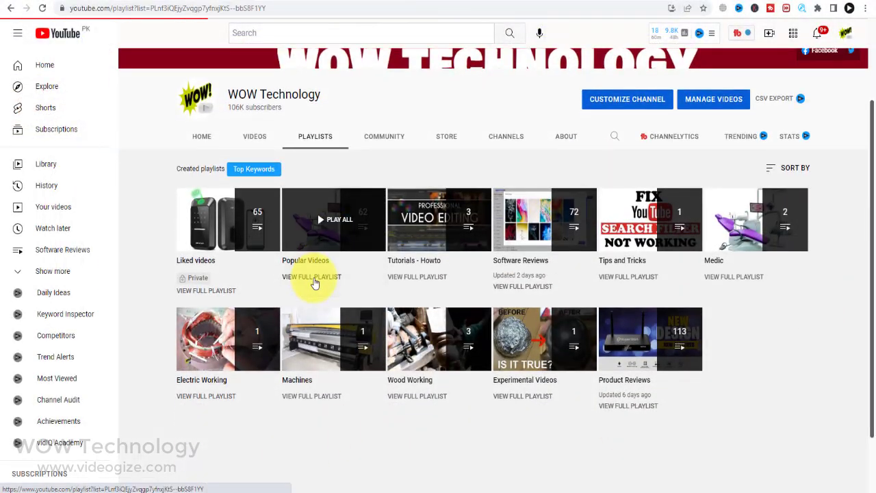
Copy the Popular Videos playlist's share link and paste it into HitPaw for analysis.
{"action": "left_click", "coordinate": [317, 213]}
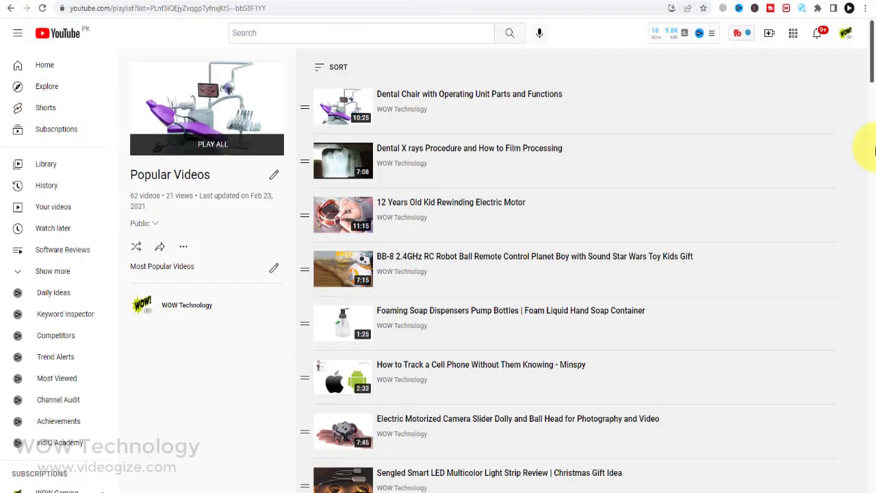
{"action": "scroll", "coordinate": [875, 137], "scroll_direction": "down", "scroll_amount": 6}
{"action": "scroll", "coordinate": [440, 336], "scroll_direction": "up", "scroll_amount": 5}
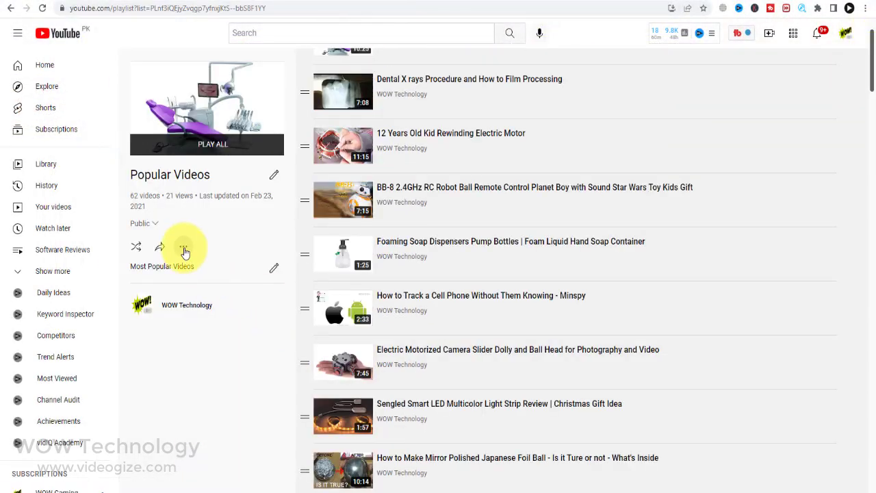
{"action": "left_click", "coordinate": [184, 249]}
{"action": "left_click", "coordinate": [159, 246]}
{"action": "left_click", "coordinate": [528, 299]}
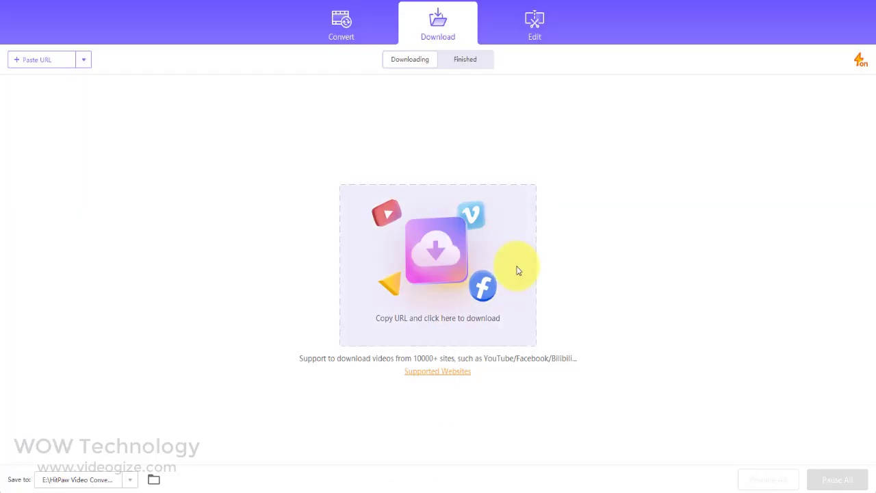
{"action": "left_click", "coordinate": [503, 259]}
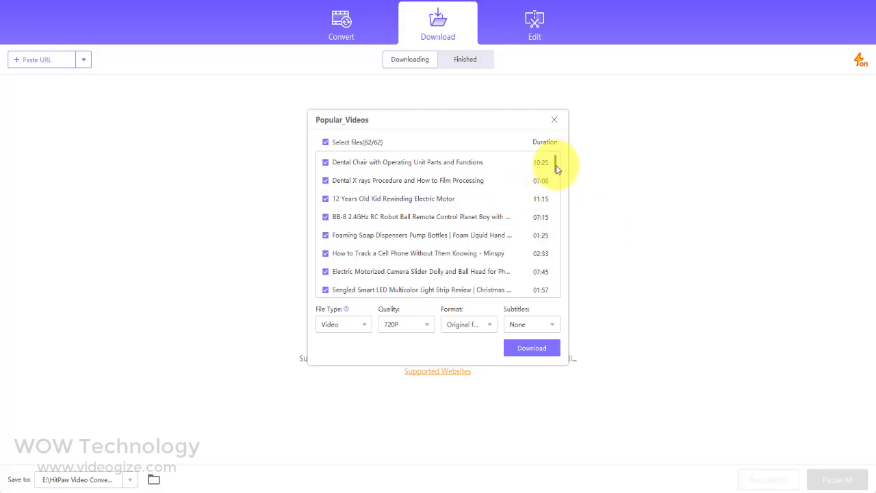
Download all 62 checked playlist videos as 720P video.
{"action": "left_click_drag", "start_coordinate": [556, 169], "coordinate": [562, 150]}
{"action": "left_click", "coordinate": [552, 349]}
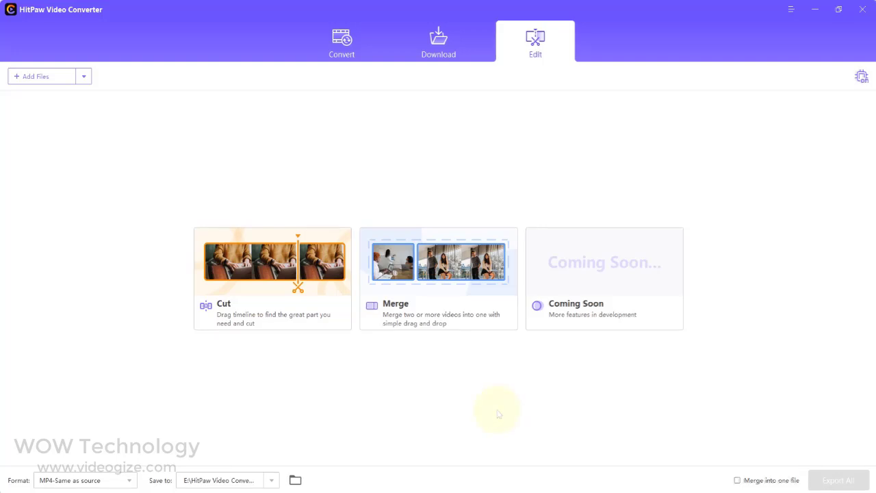
Load the 160416_30_Smartphone2 video into the Cut tool and pause its preview.
{"action": "left_click", "coordinate": [276, 323]}
{"action": "double_click", "coordinate": [172, 88]}
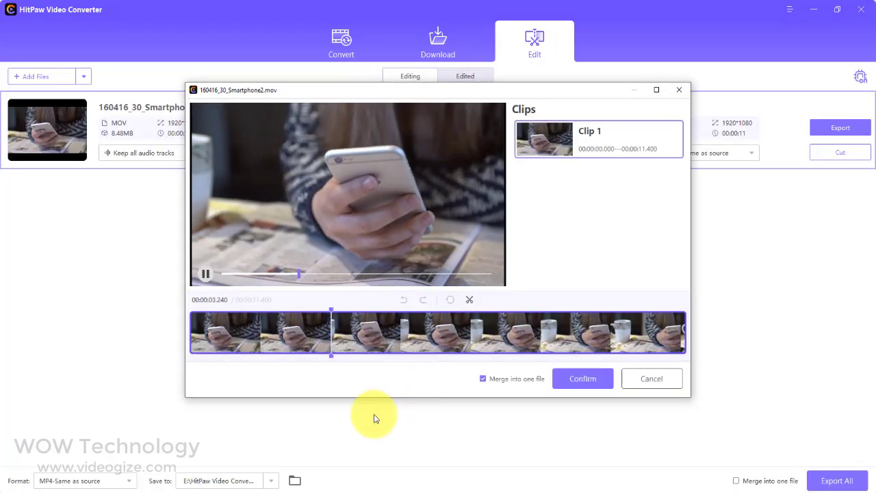
{"action": "left_click", "coordinate": [205, 275]}
Split at 00:03.270 and 00:04.893, delete the first and last clips, keeping the middle.
{"action": "left_click", "coordinate": [469, 299]}
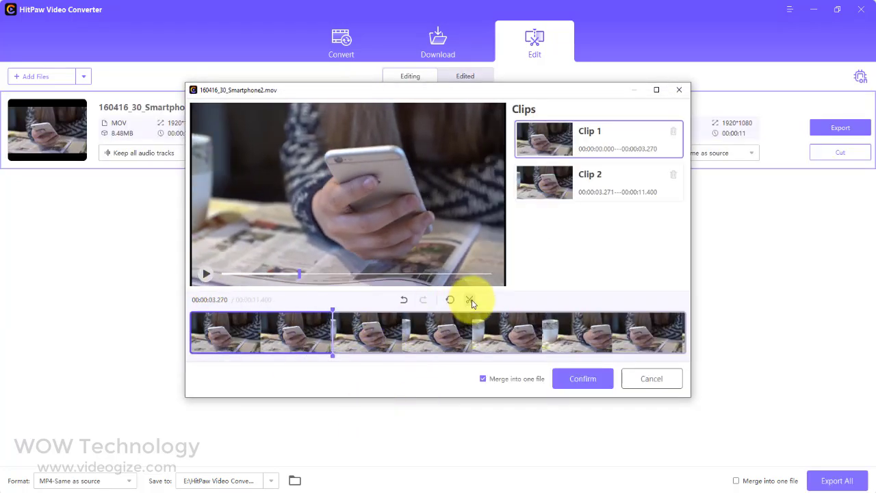
{"action": "left_click", "coordinate": [403, 327]}
{"action": "left_click", "coordinate": [470, 299]}
{"action": "left_click", "coordinate": [421, 340]}
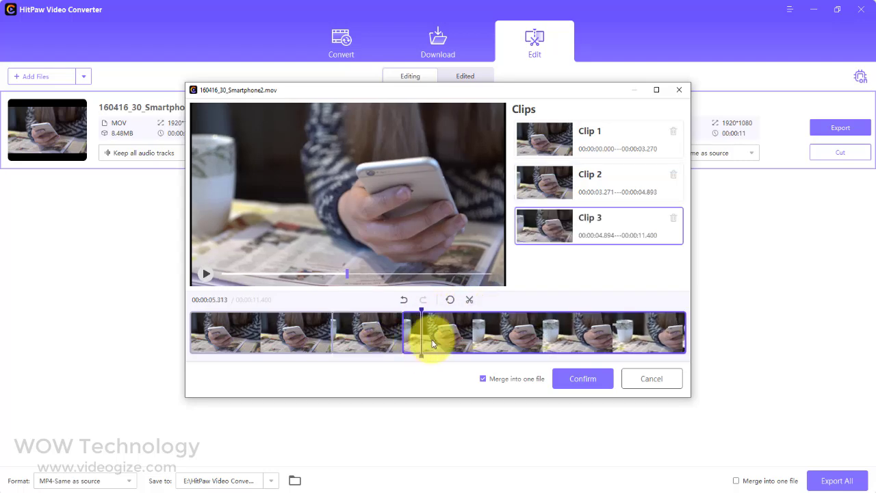
{"action": "key", "text": "Delete"}
{"action": "left_click", "coordinate": [283, 336]}
{"action": "key", "text": "Delete"}
{"action": "left_click", "coordinate": [206, 275]}
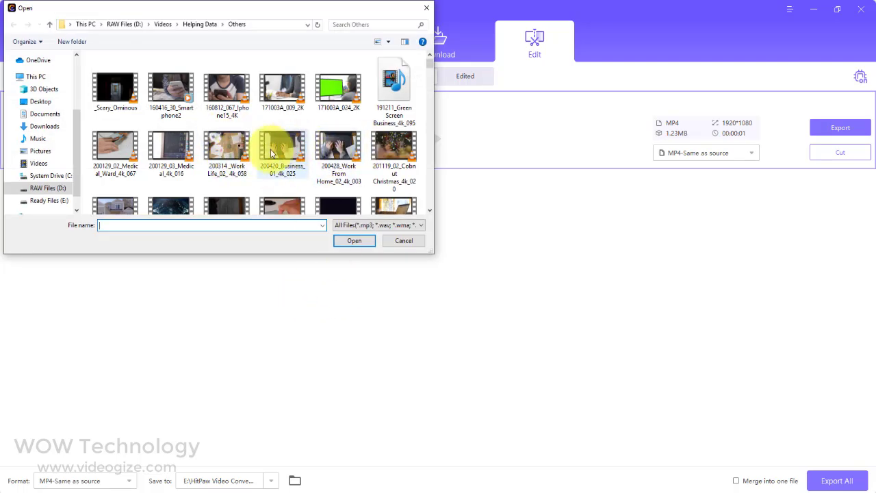
Add the A House video and enable Merge into one file.
{"action": "left_click", "coordinate": [226, 150]}
{"action": "scroll", "coordinate": [137, 154], "scroll_direction": "down", "scroll_amount": 1}
{"action": "double_click", "coordinate": [123, 183]}
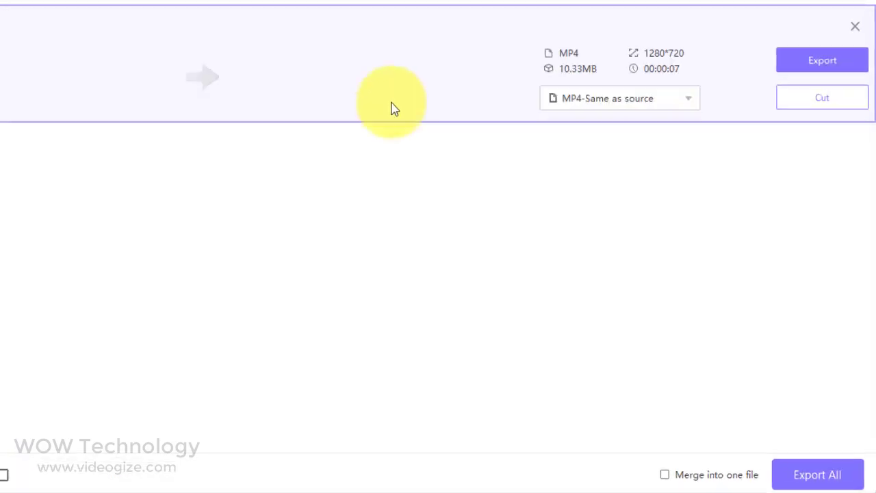
{"action": "left_click", "coordinate": [674, 474]}
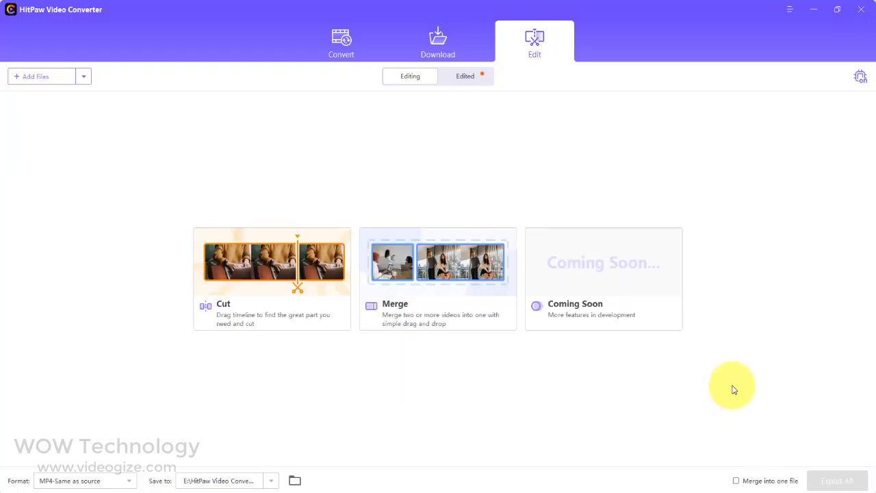
Open the Edited folder and play the merged 160416_30_Smartphone2(1) MP4 in VLC, then close VLC.
{"action": "left_click", "coordinate": [480, 78]}
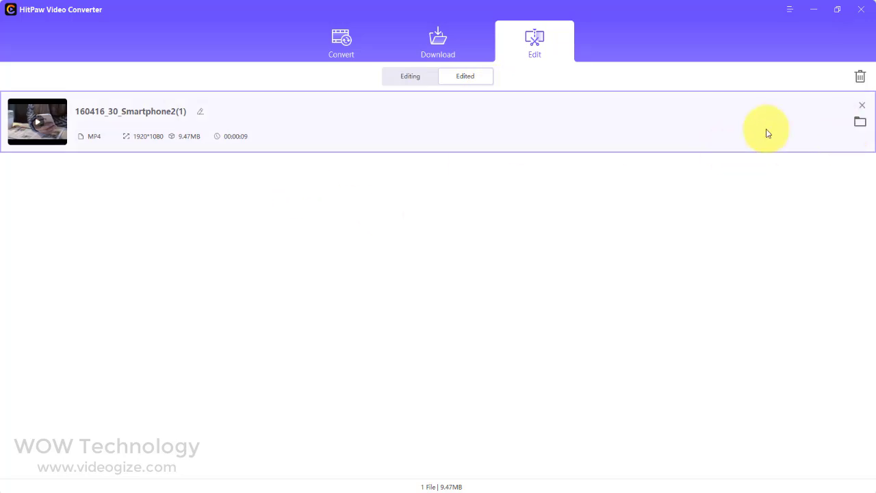
{"action": "left_click", "coordinate": [860, 122]}
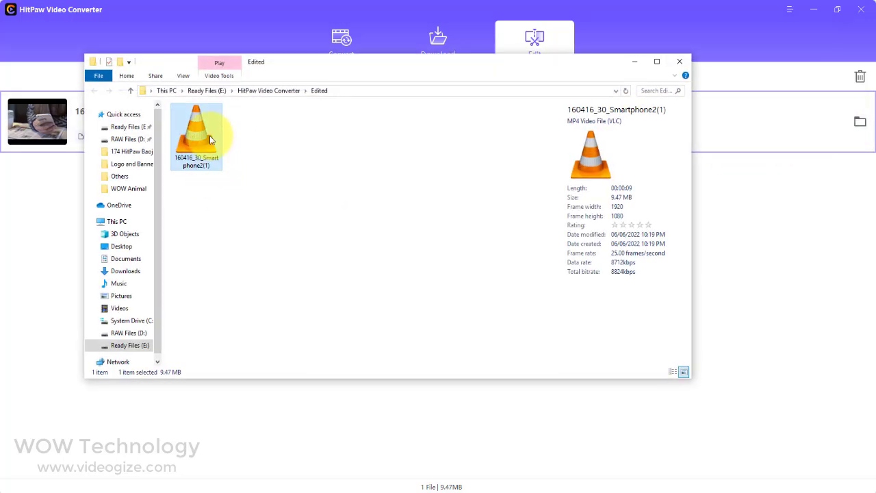
{"action": "double_click", "coordinate": [204, 134]}
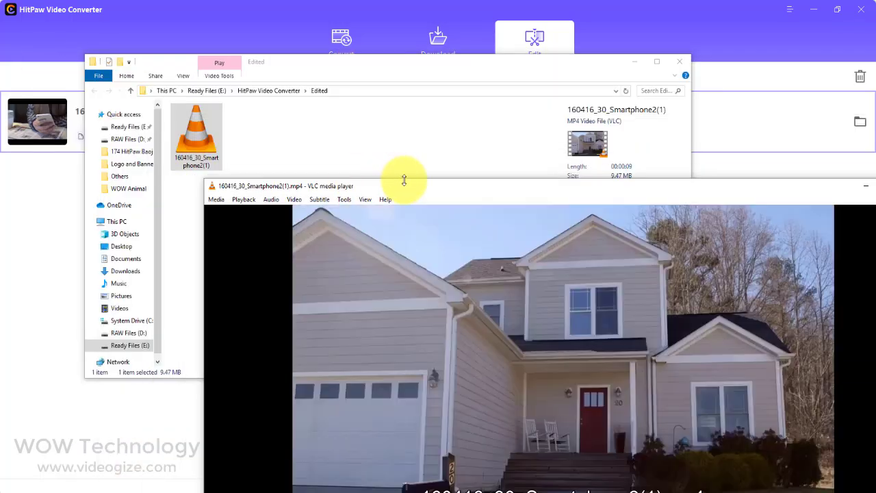
{"action": "left_click_drag", "start_coordinate": [401, 180], "coordinate": [267, 84]}
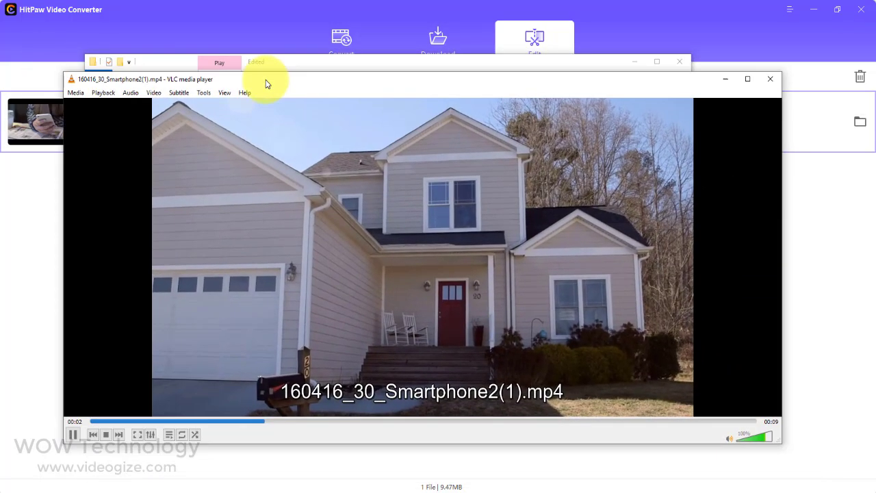
{"action": "left_click", "coordinate": [89, 421]}
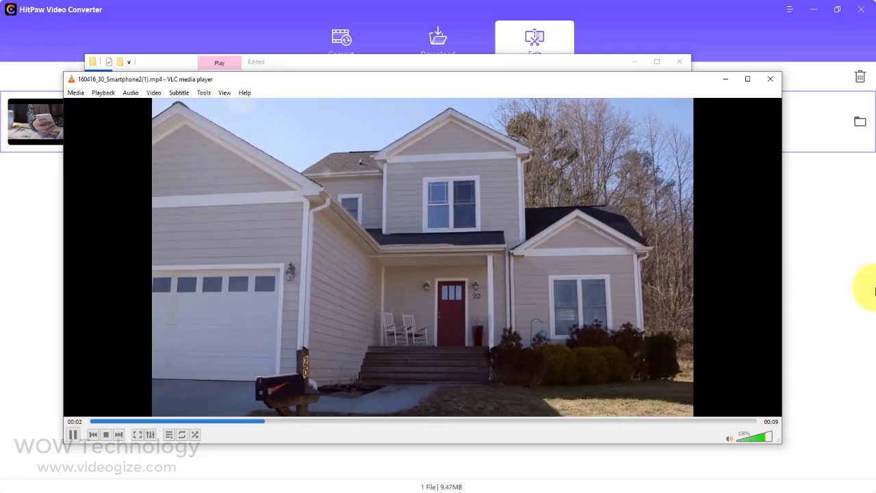
{"action": "left_click", "coordinate": [770, 79]}
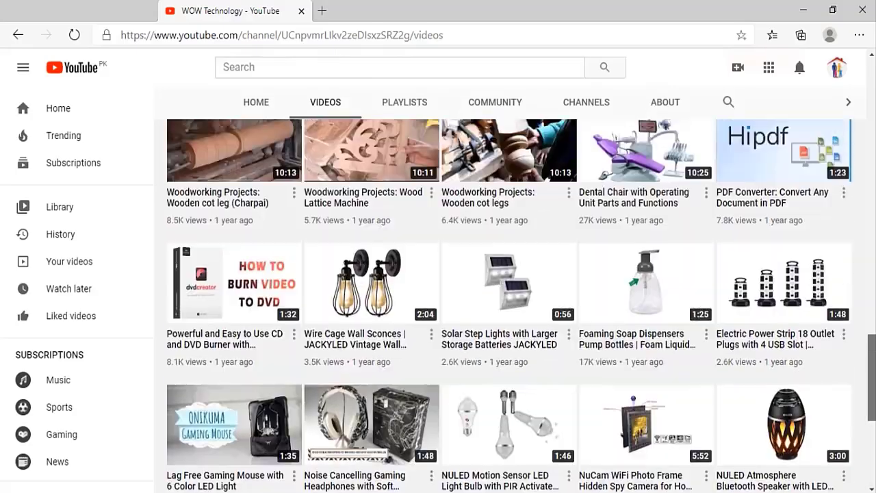
Scroll to the top of the WOW Technology channel's Videos page in the browser.
{"action": "scroll", "coordinate": [759, 206], "scroll_direction": "up", "scroll_amount": 15}
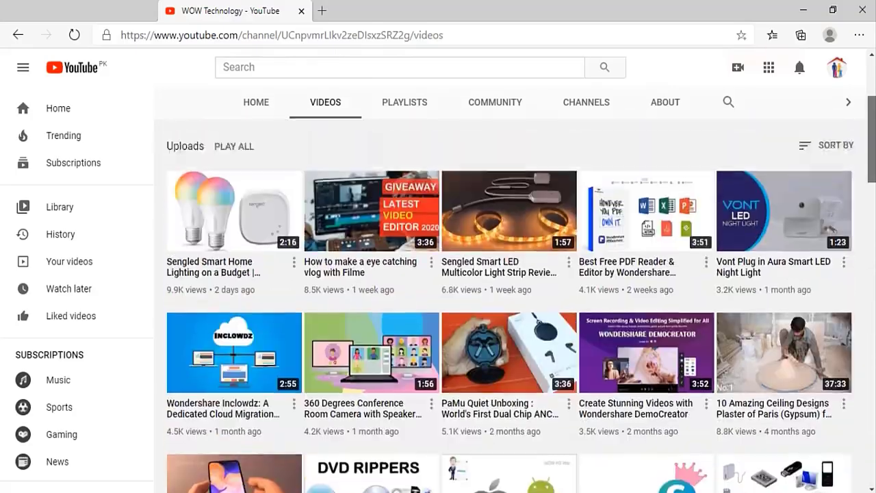